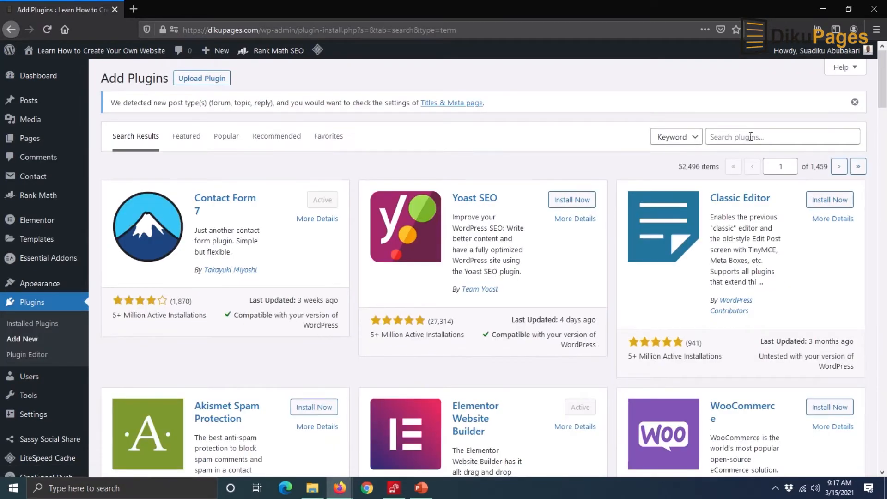
Step: Search plugins for 'woocommerce', then install and activate the WooCommerce plugin
click(751, 137)
text(wooco)
text(mme)
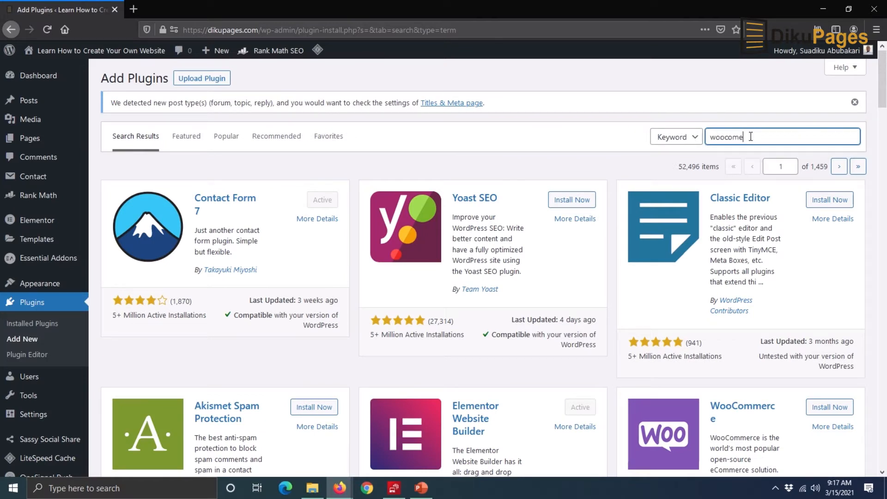
text(rce)
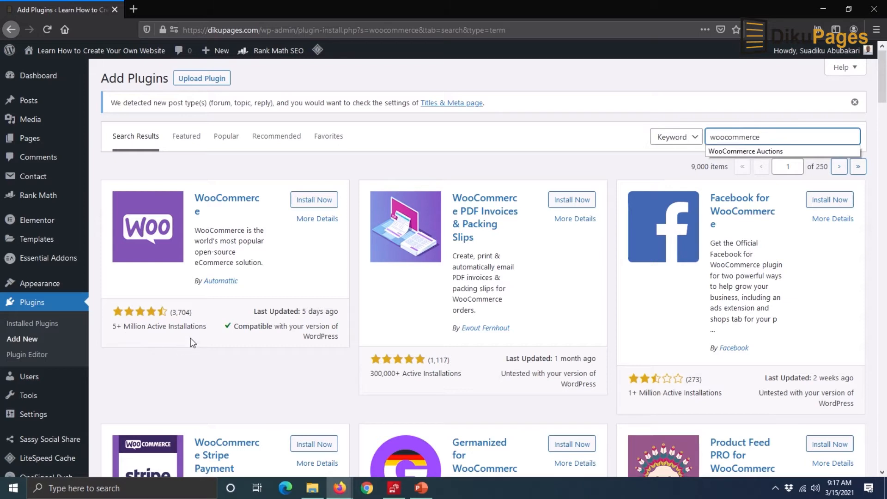
click(325, 202)
click(325, 200)
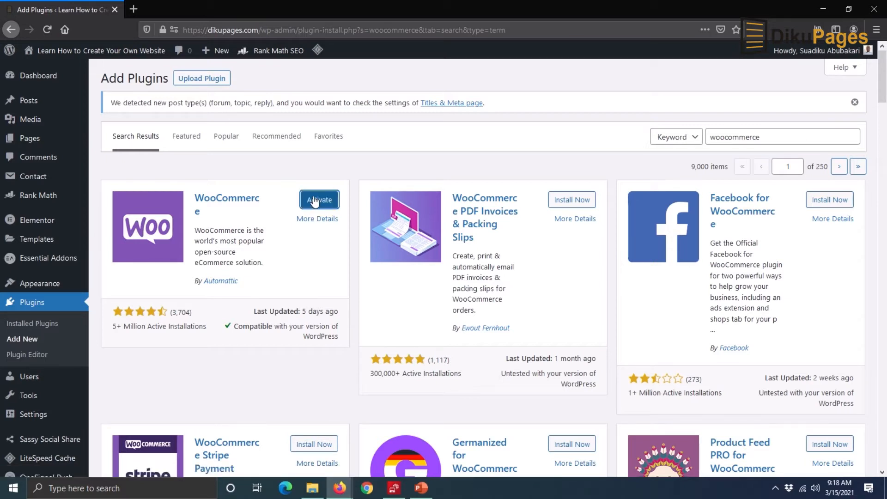
click(316, 201)
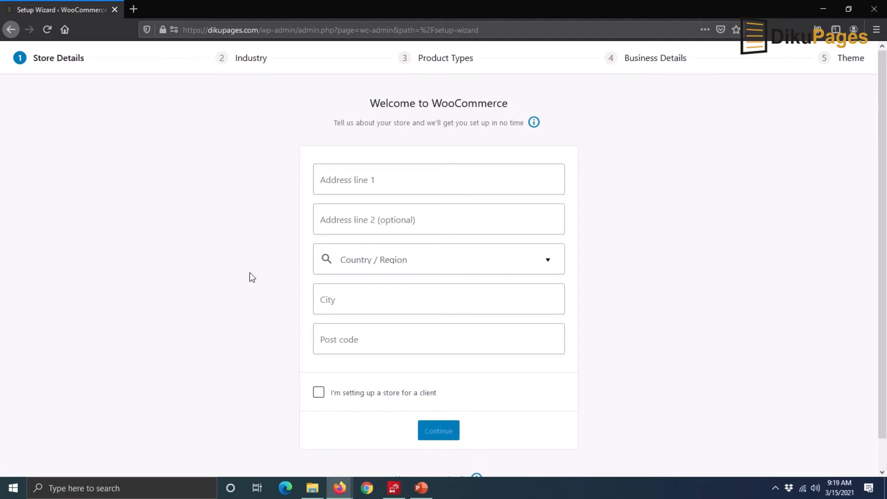
Step: Enter the store's street address and choose Ghana — Northern as the country/region
click(386, 182)
click(386, 218)
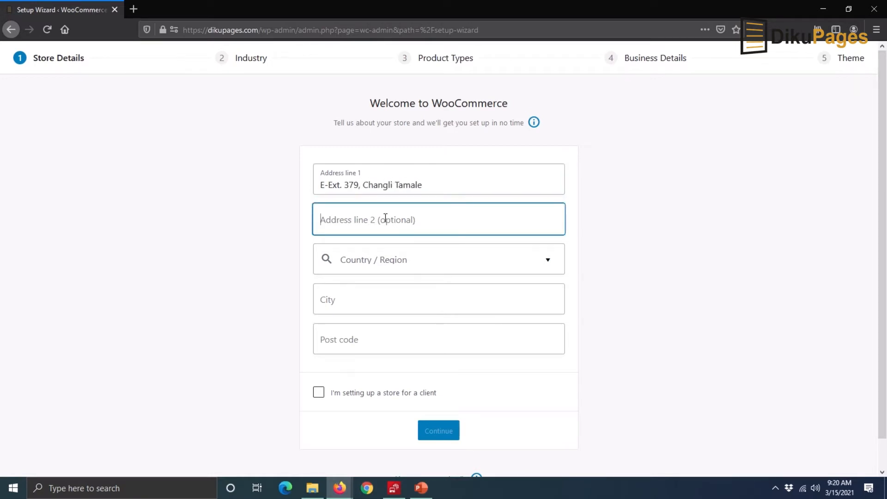
click(429, 263)
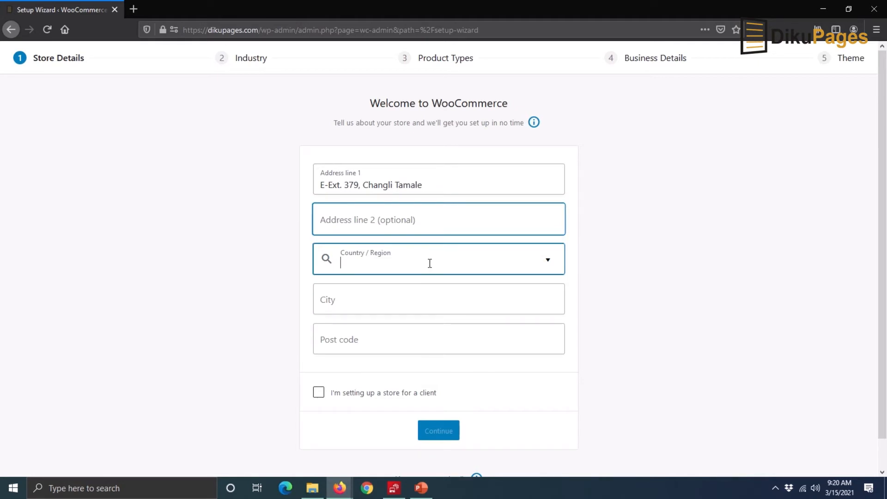
text(Ghana)
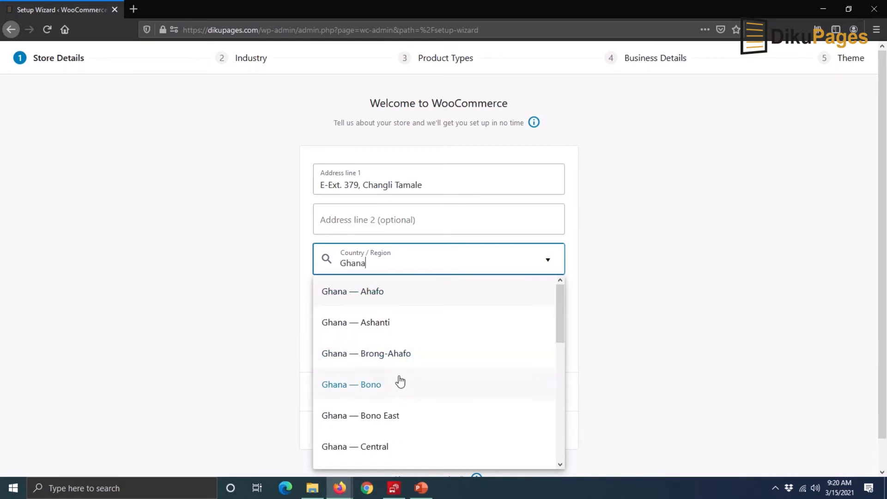
scroll(400, 382, down, 4)
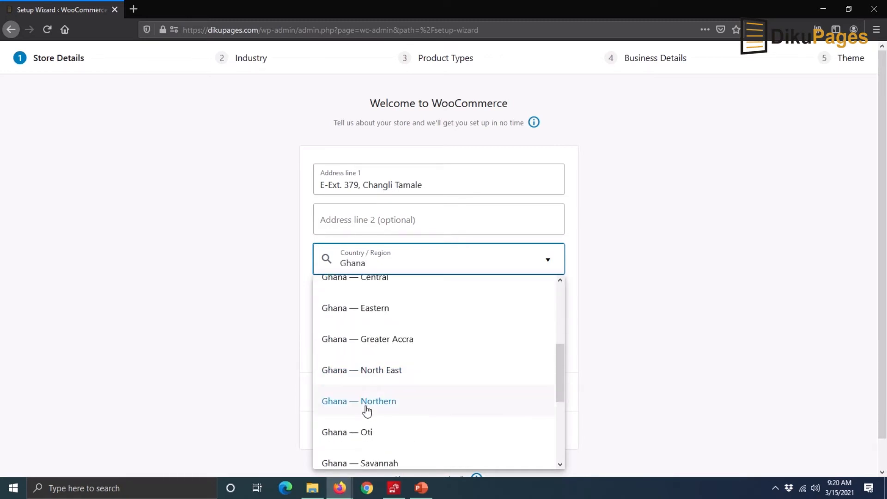
click(370, 403)
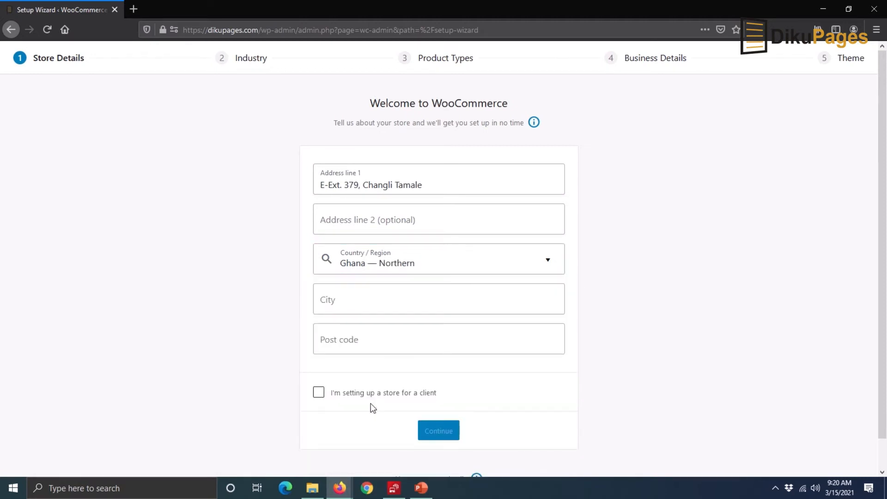
Step: Fill in the store's city and post code and submit the store details
click(341, 299)
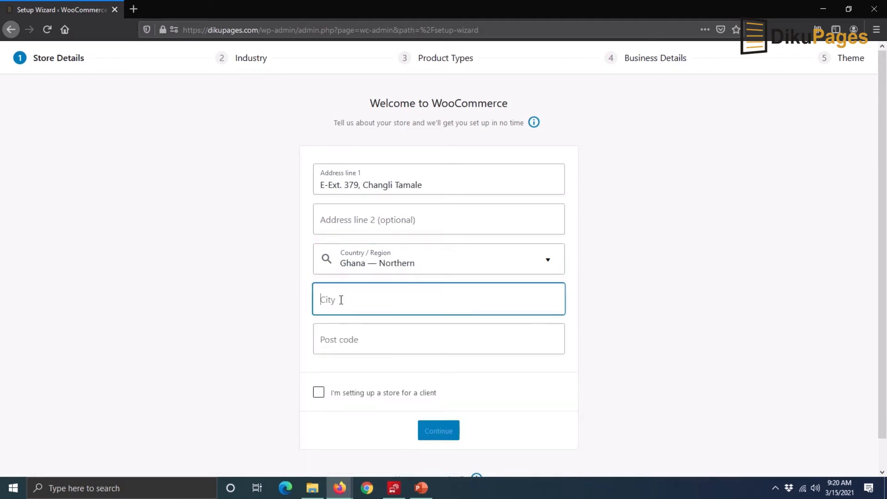
text(Tamale)
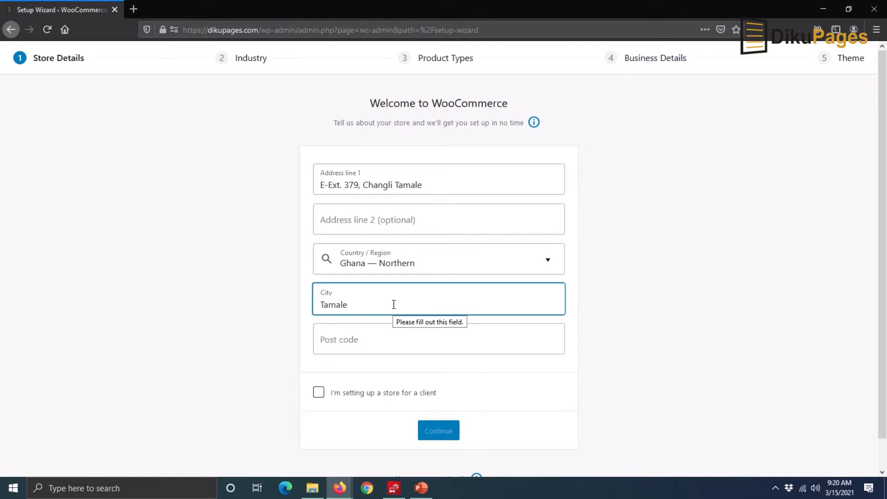
click(373, 339)
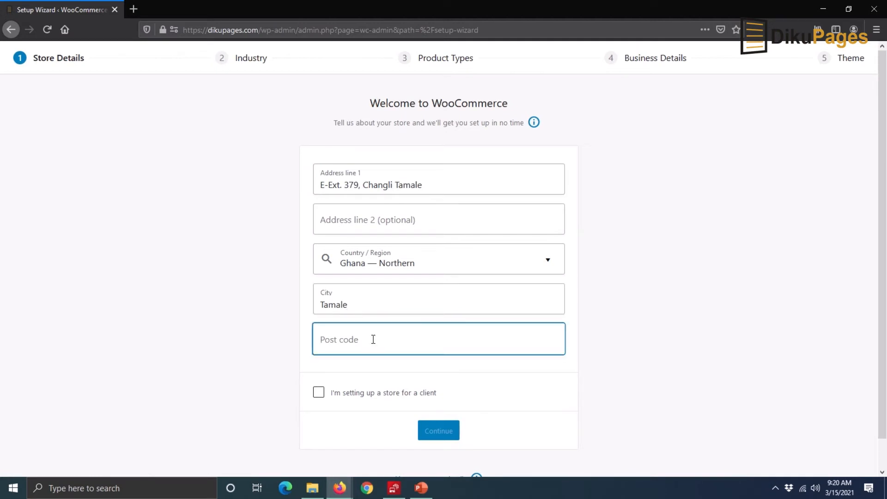
text(00233)
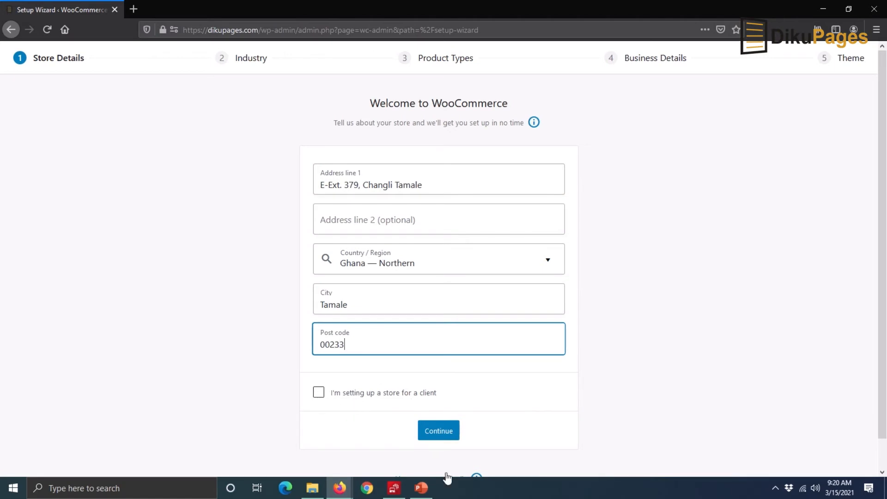
click(435, 430)
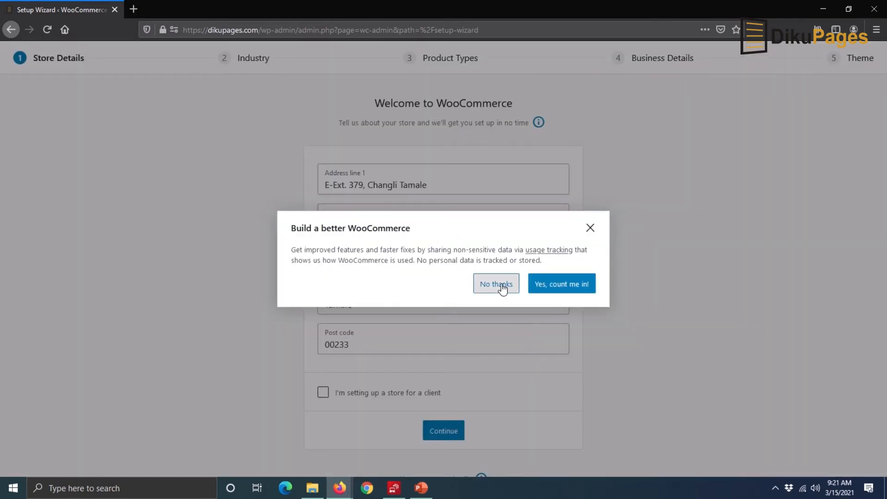
Step: Decline usage tracking and pick Fashion, apparel and accessories plus Electronics and computers as industries
click(502, 284)
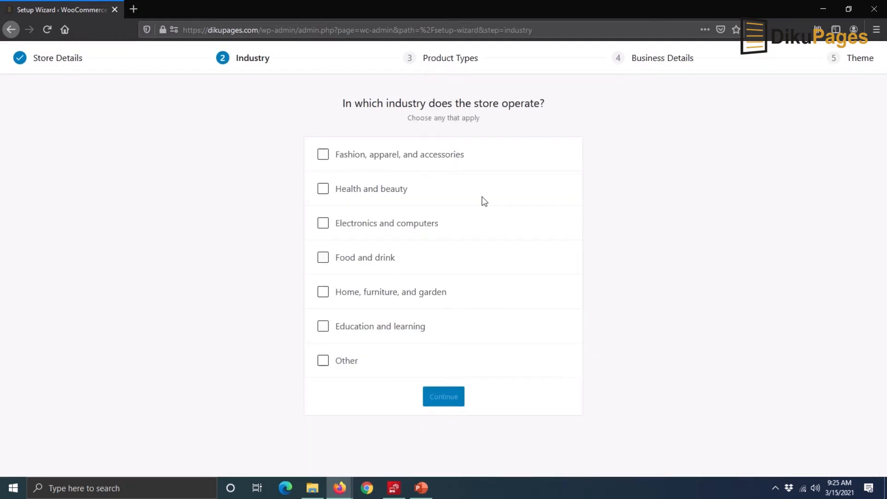
click(323, 155)
click(323, 227)
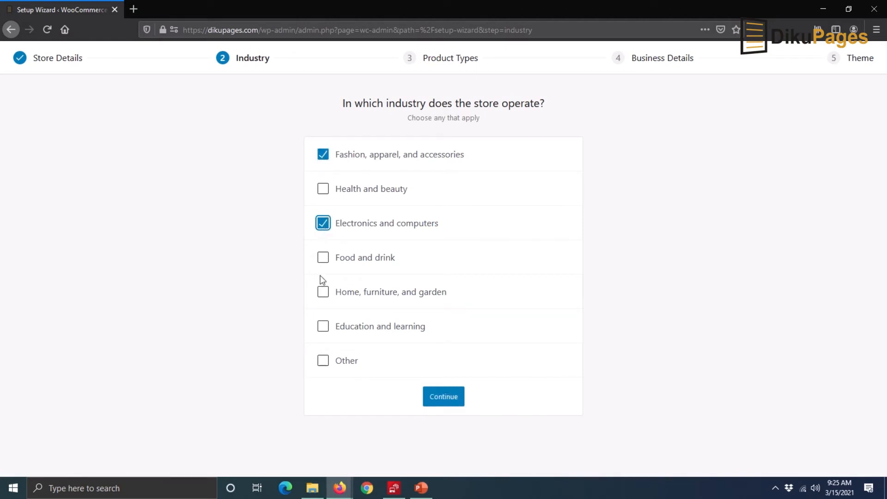
Step: Finish the industry selection and add Downloads alongside Physical products
click(326, 329)
click(445, 405)
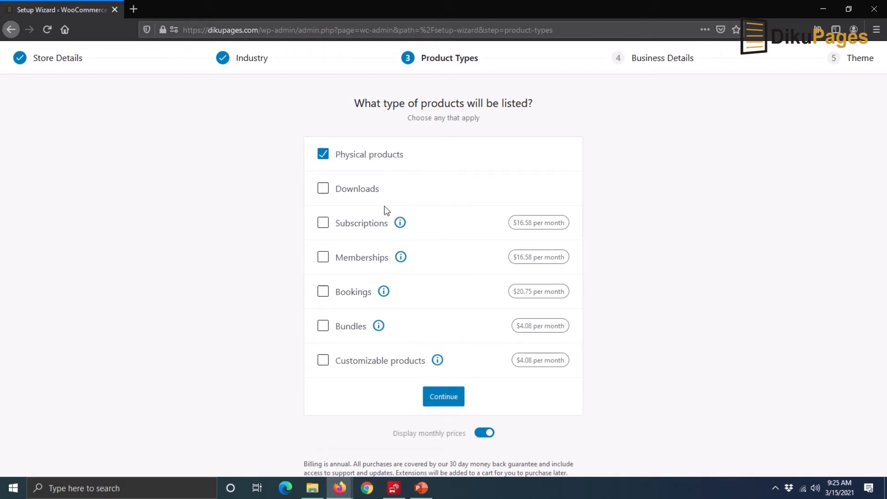
click(321, 193)
Step: Confirm product types, then answer 1,000+ planned products and No to selling elsewhere
click(440, 403)
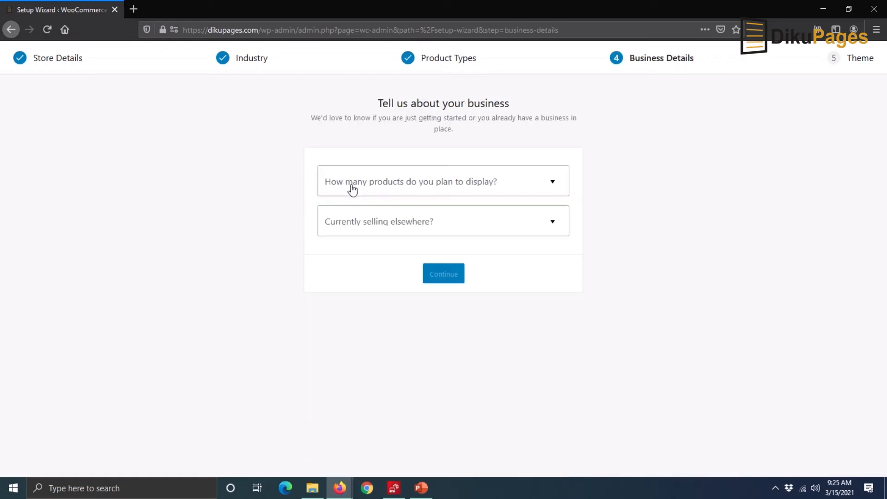
click(510, 188)
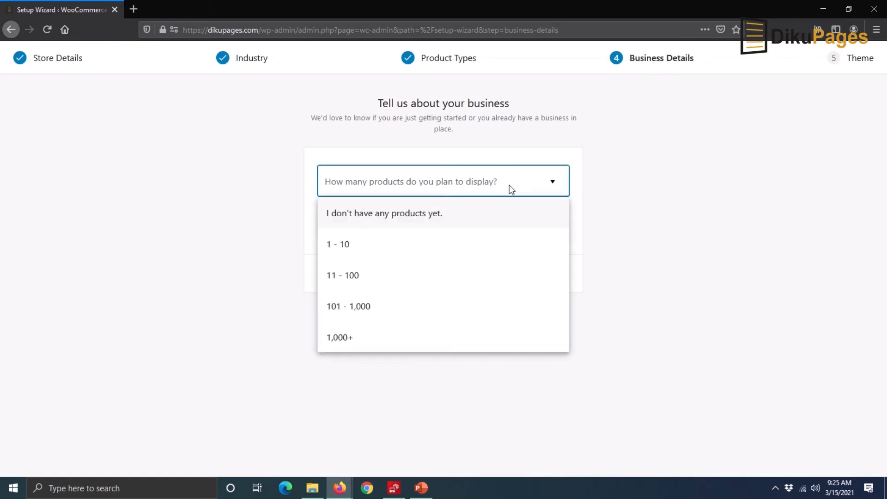
click(350, 336)
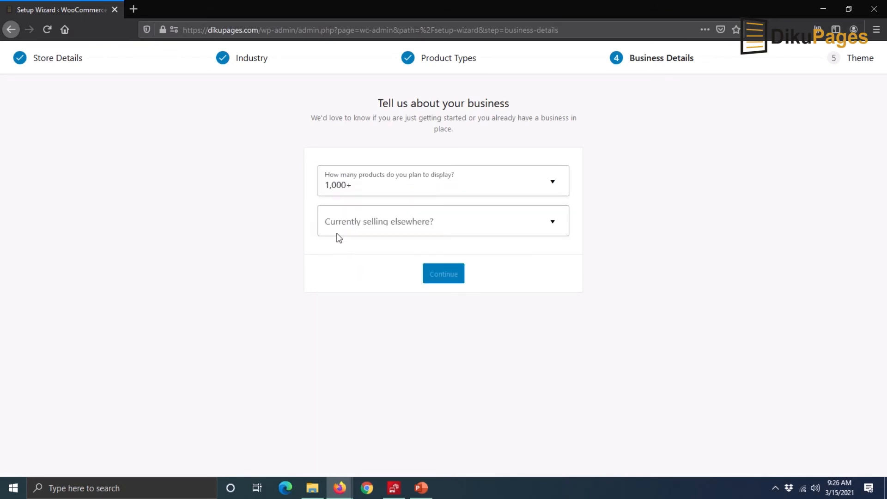
click(554, 227)
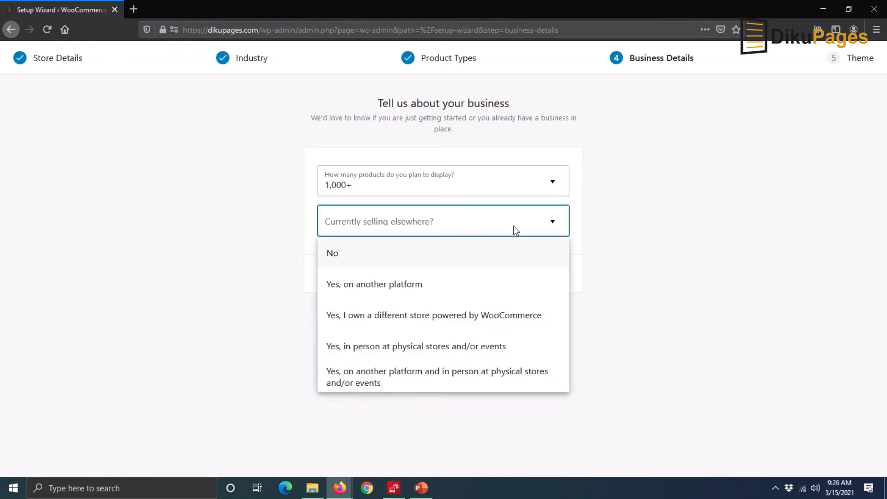
click(351, 255)
Step: Switch off the Facebook, Mailchimp, Creative Mail and Google Ads extensions and submit business details
scroll(393, 252, down, 3)
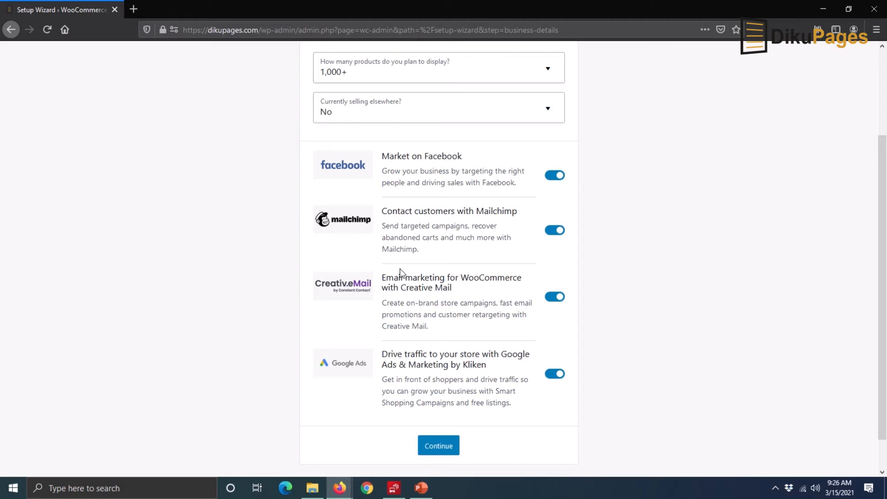
click(553, 177)
click(556, 232)
click(556, 297)
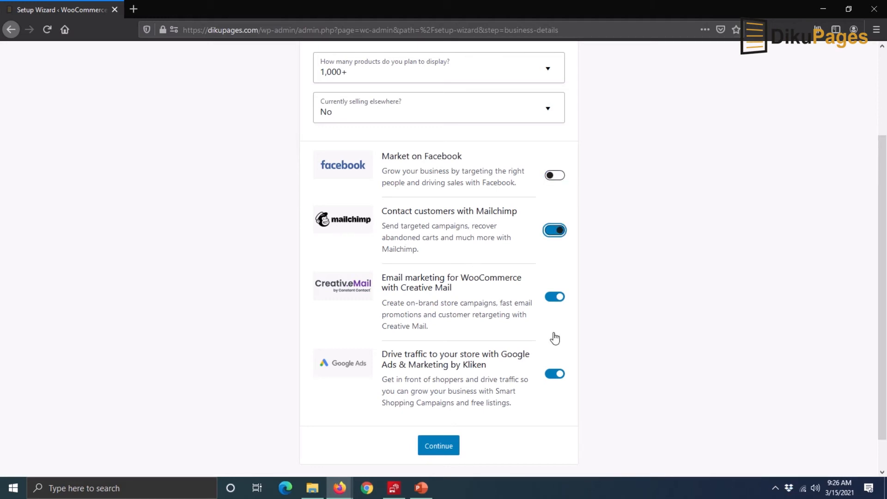
click(556, 374)
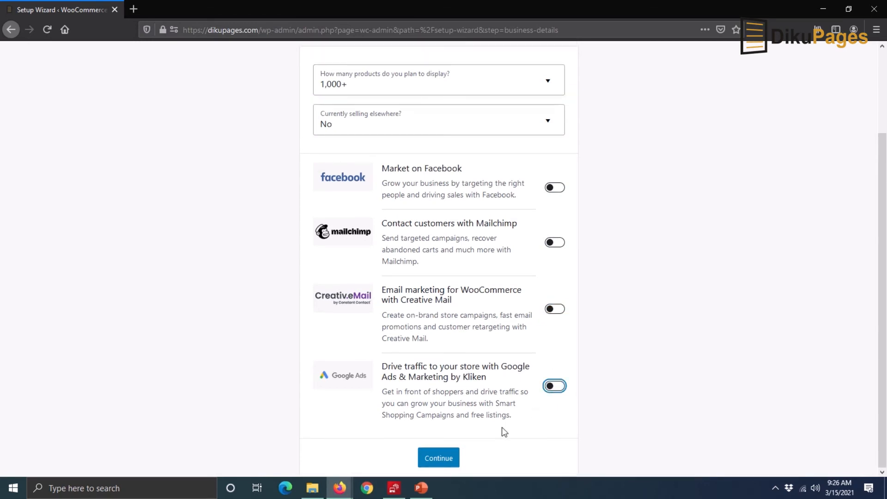
click(431, 460)
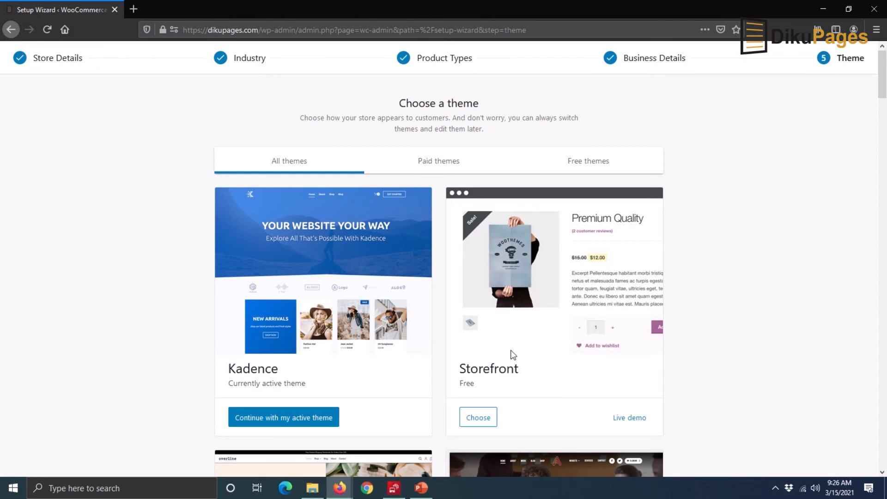
Step: Browse the theme list and continue with the active Kadence theme
scroll(525, 356, down, 2)
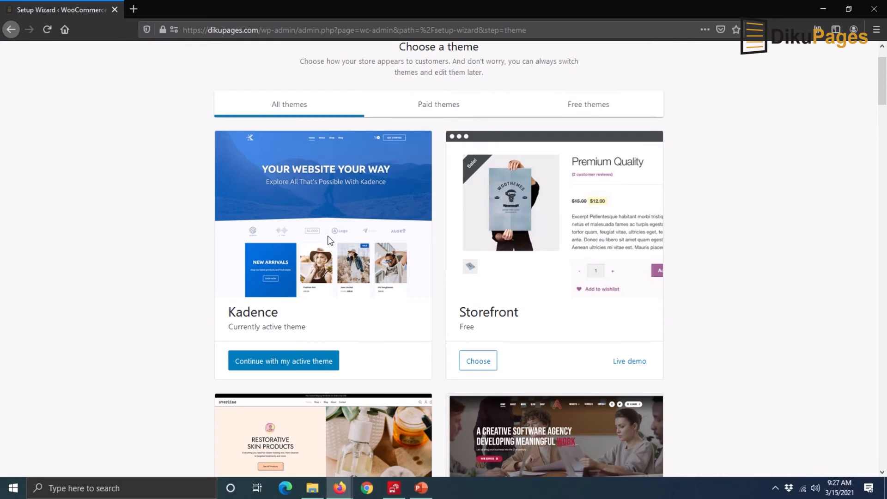
scroll(594, 387, down, 4)
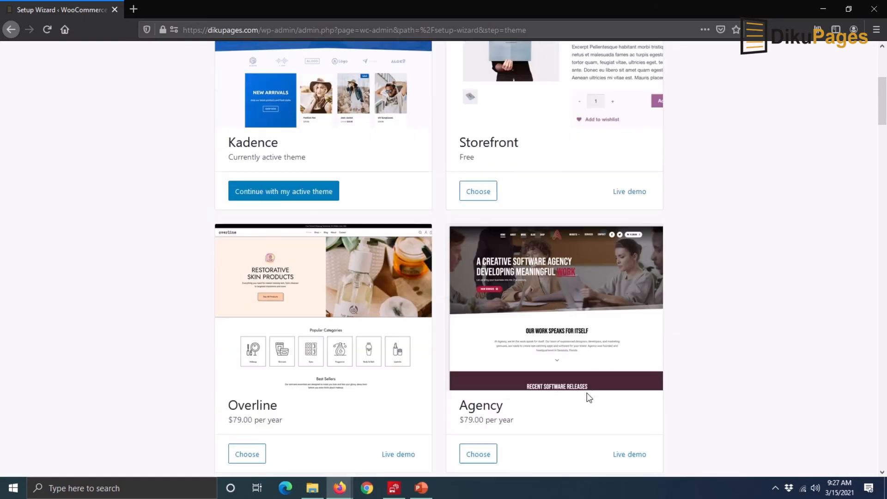
scroll(610, 279, up, 2)
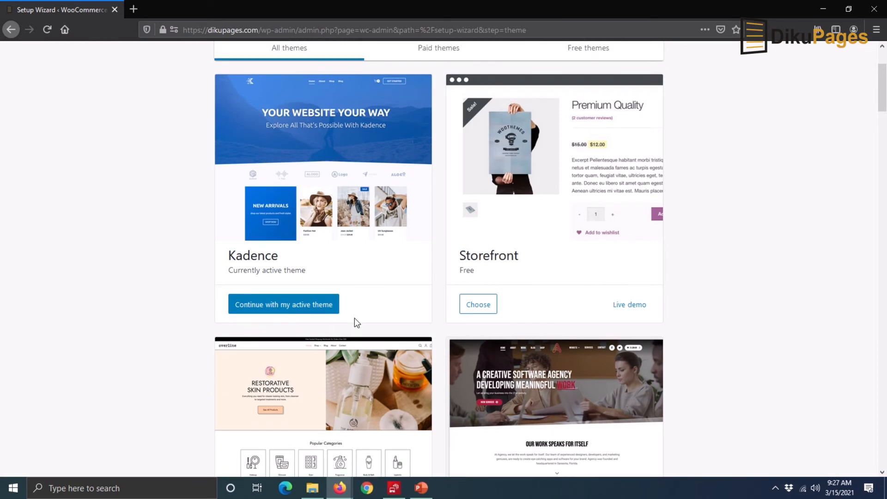
click(295, 304)
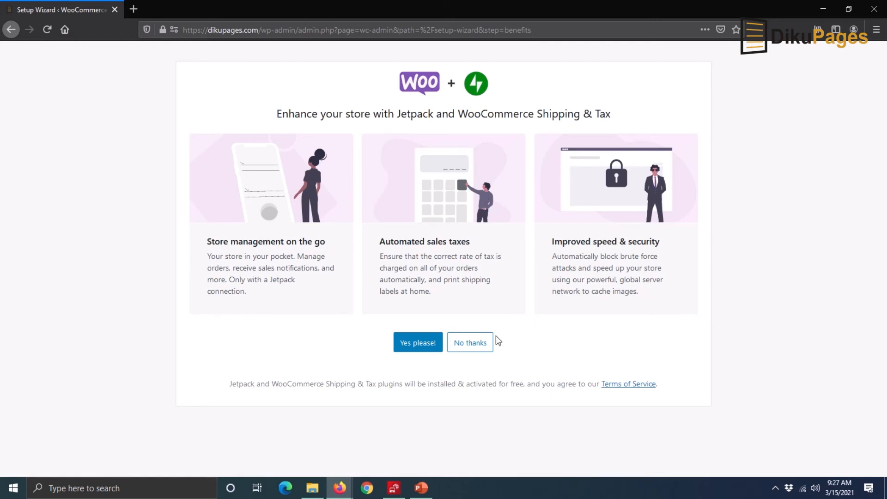
Step: Decline the Jetpack and Shipping & Tax offer and close the welcome tour
click(471, 345)
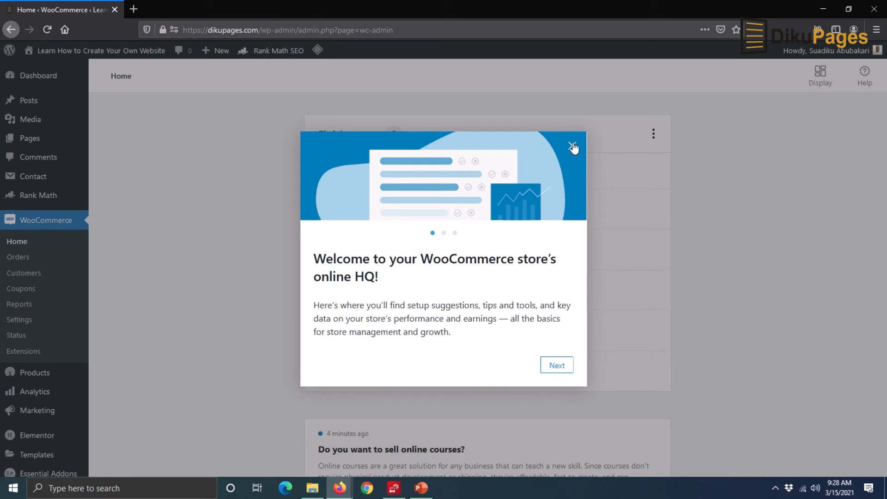
click(626, 246)
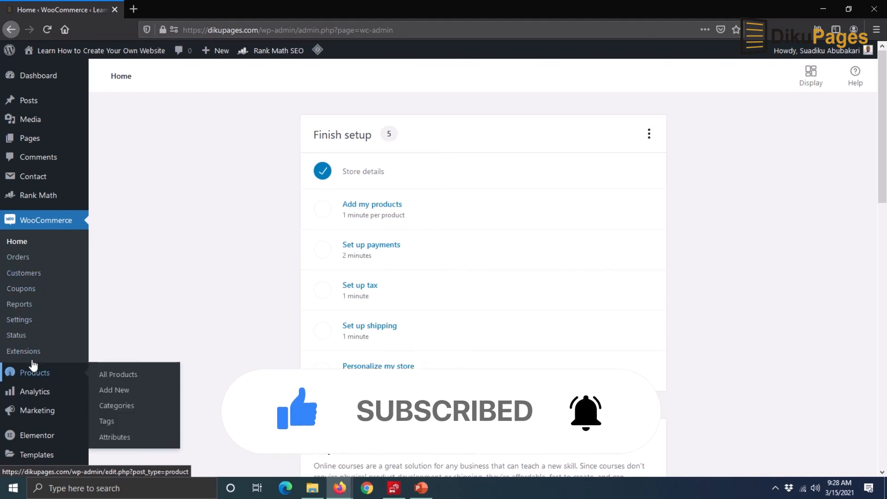
mouse_move(10, 376)
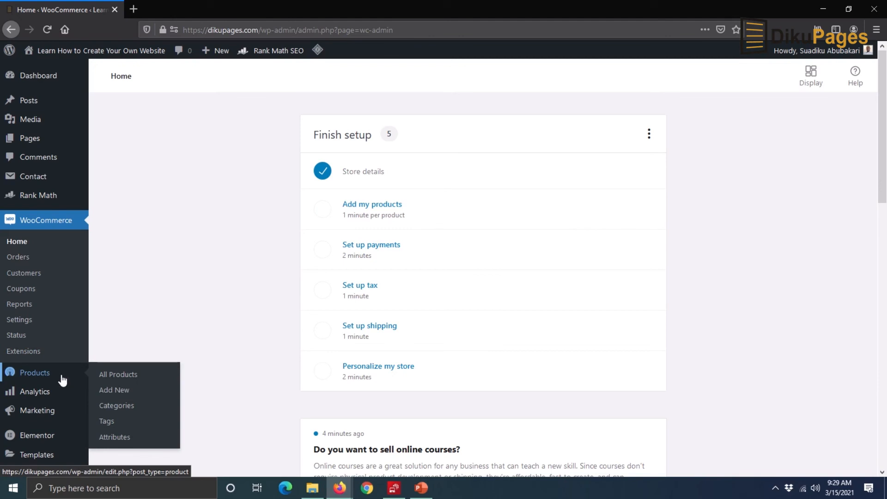